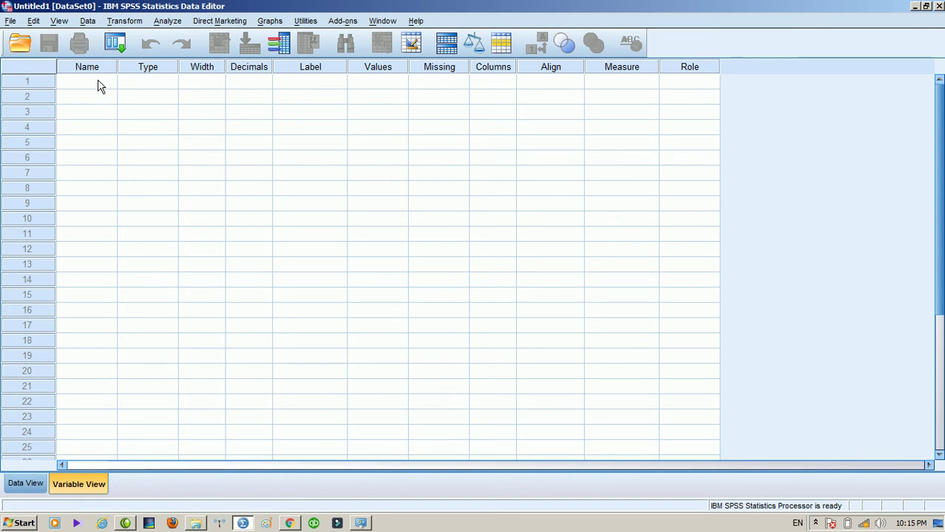
Step: Examine the empty variable definition grid and compare it with the empty data sheet
click(96, 128)
click(97, 158)
click(92, 98)
click(190, 97)
click(244, 98)
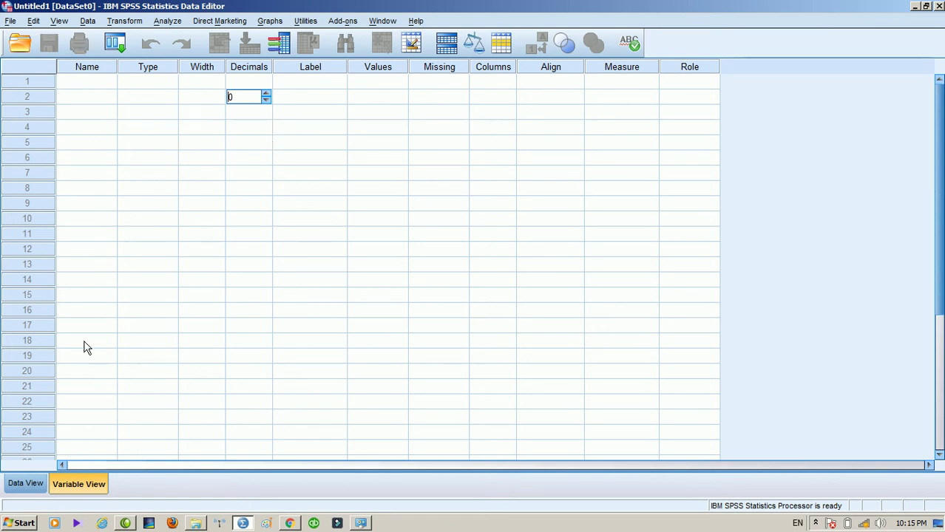
click(33, 485)
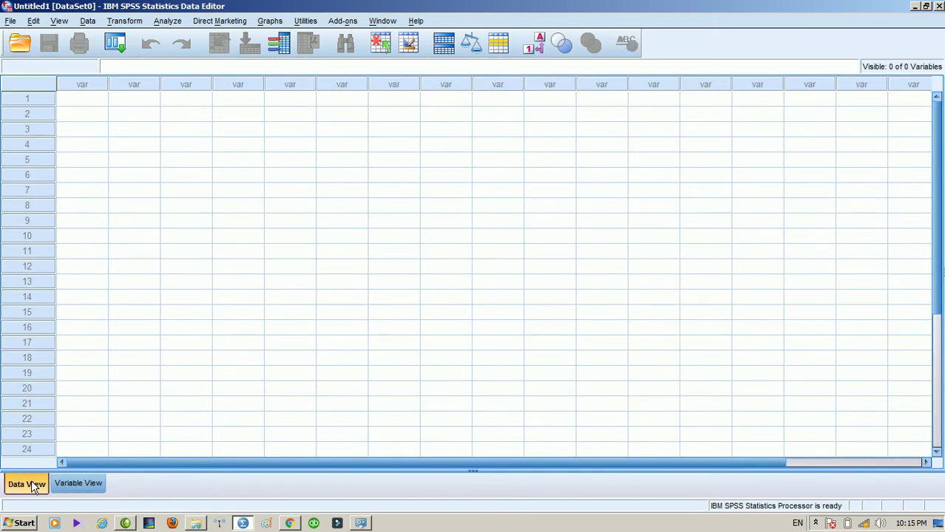
click(94, 489)
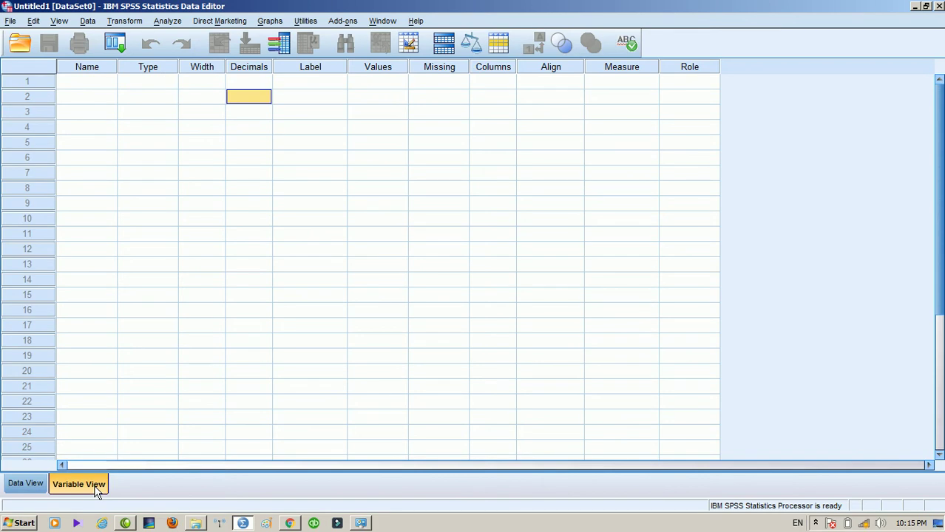
click(39, 488)
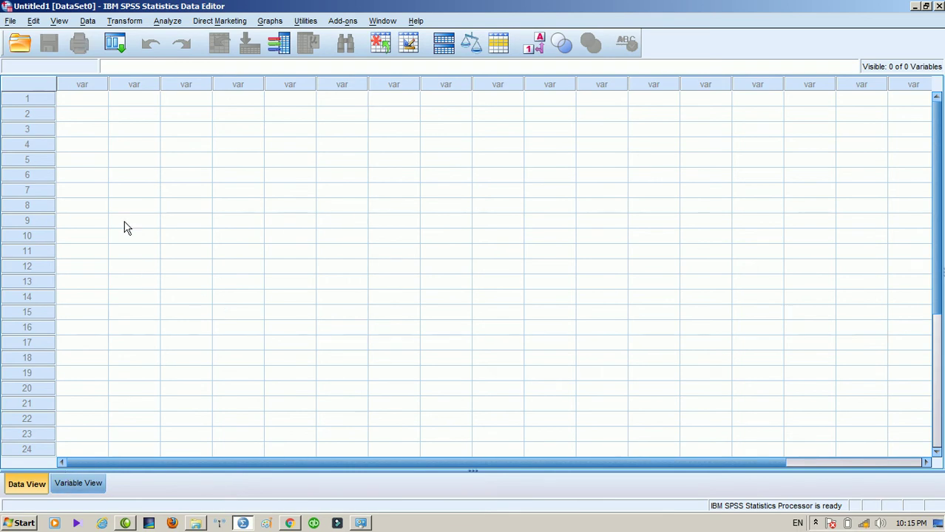
Step: Examine the row and column layout of the empty data sheet by selecting several cells and part of a column
click(102, 152)
click(126, 154)
click(185, 151)
click(99, 150)
click(148, 148)
click(183, 148)
click(226, 149)
click(93, 101)
click(94, 115)
drag(120, 101, 153, 236)
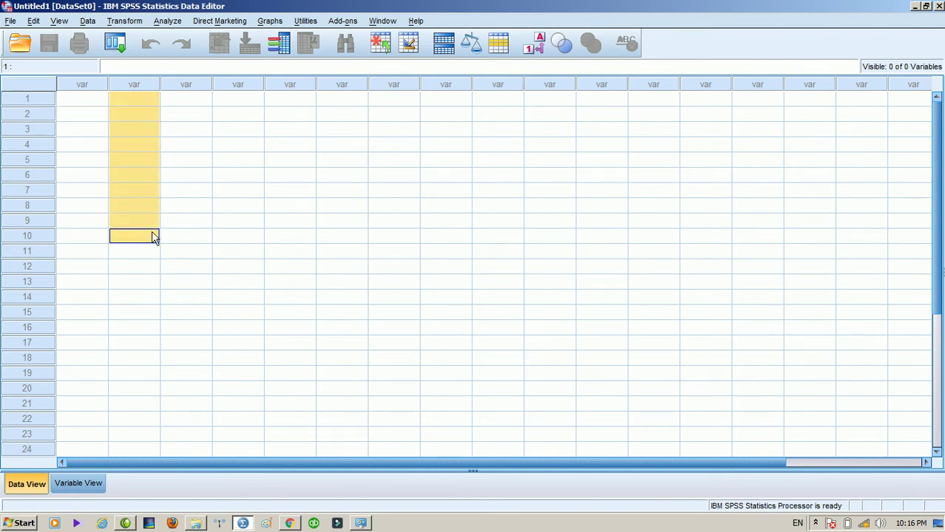
Step: Enter the values 1, 2 and 5 in the first three columns of row 1 in the data sheet
click(82, 103)
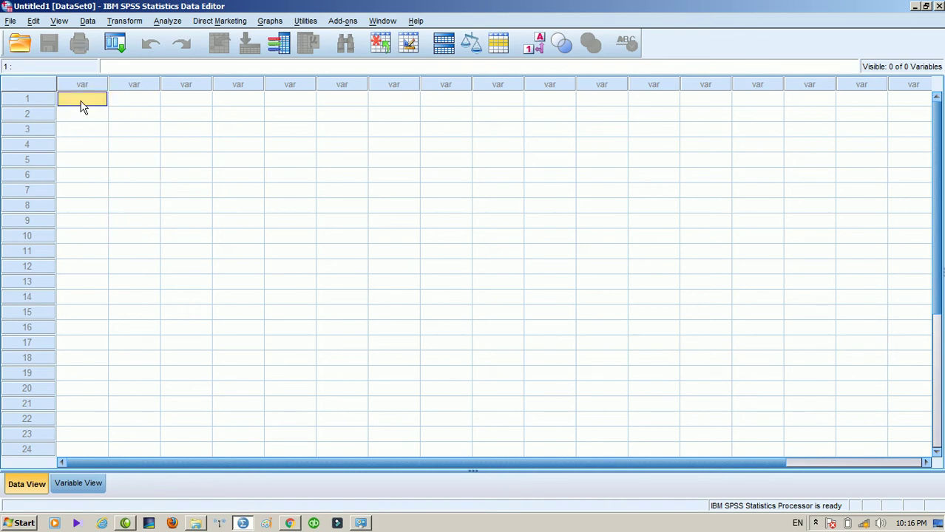
text(1)
key(Tab)
text(2)
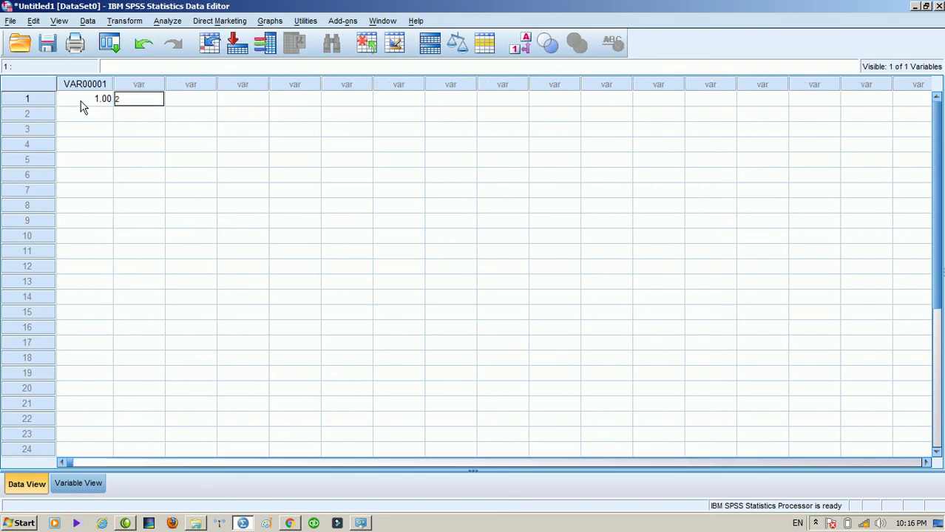
key(Tab)
text(5)
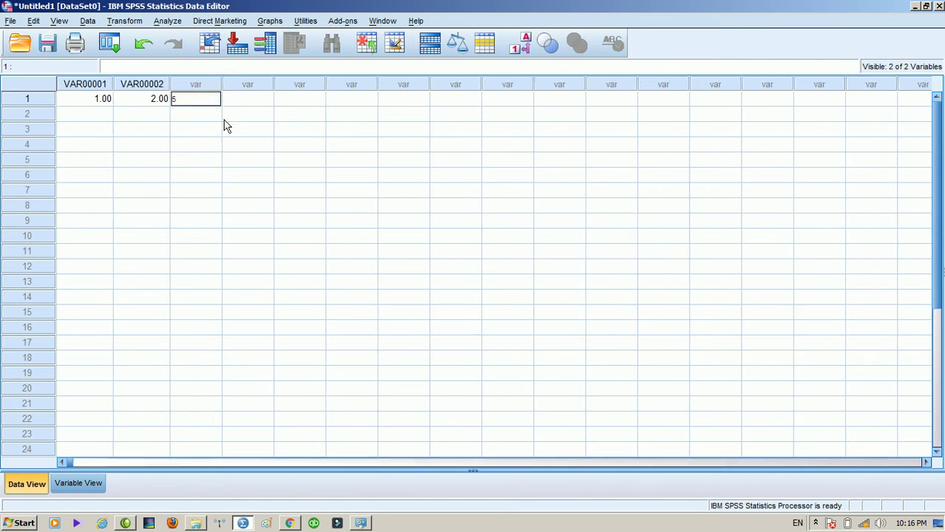
click(231, 163)
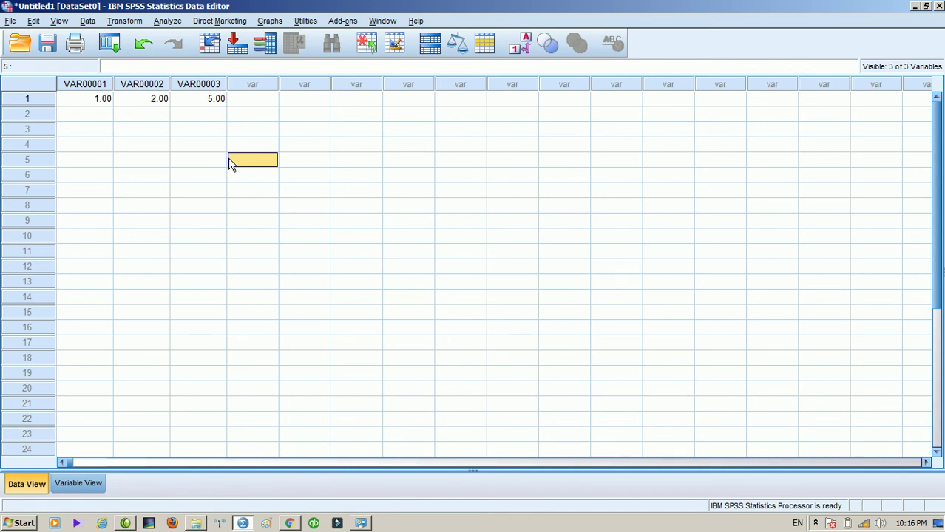
Step: Review the names and types of the three variables in the variable definitions and their row 1 values in the data sheet
click(79, 484)
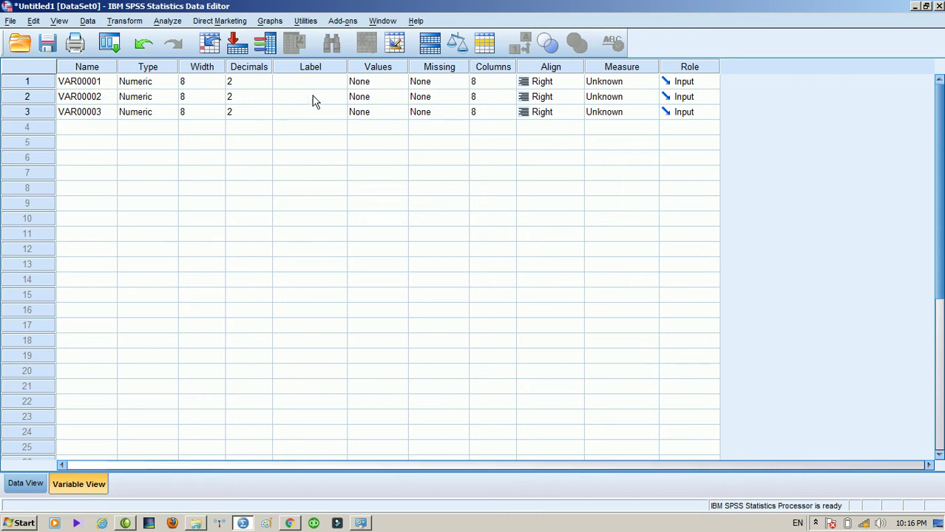
click(87, 68)
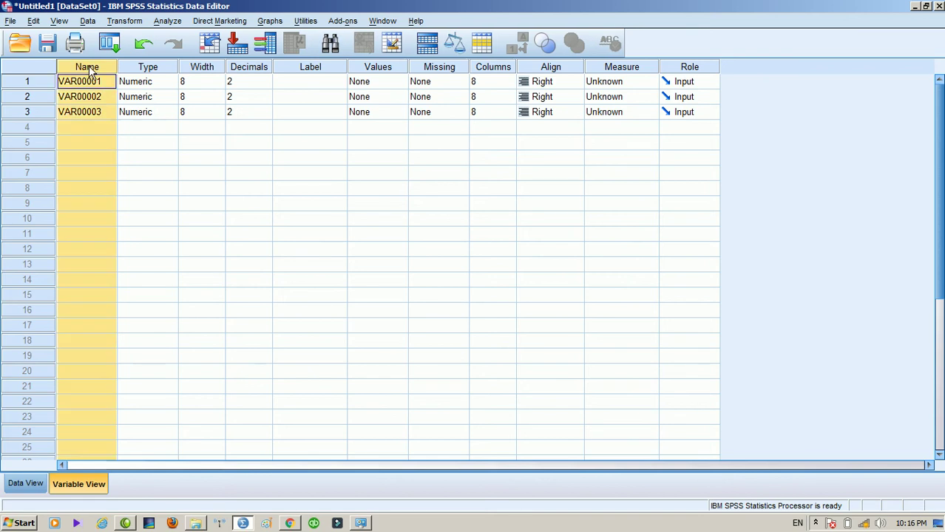
click(167, 68)
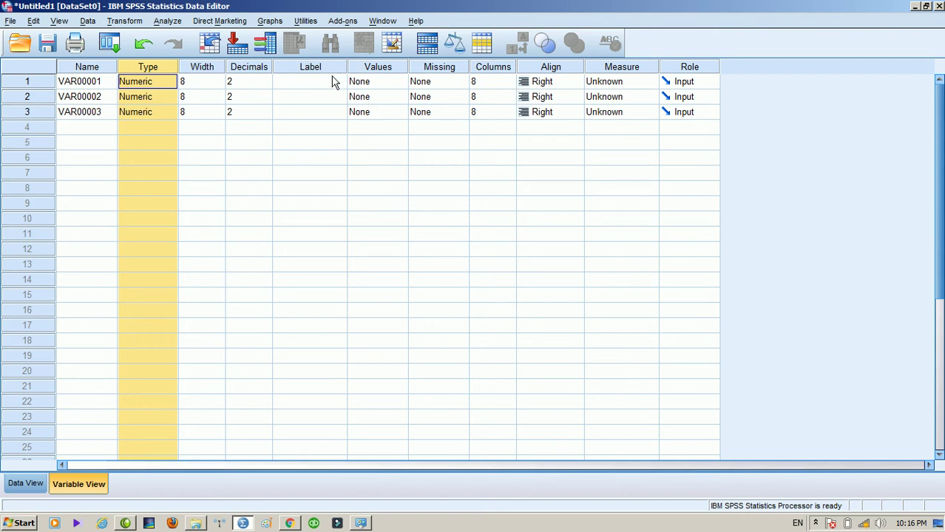
click(83, 84)
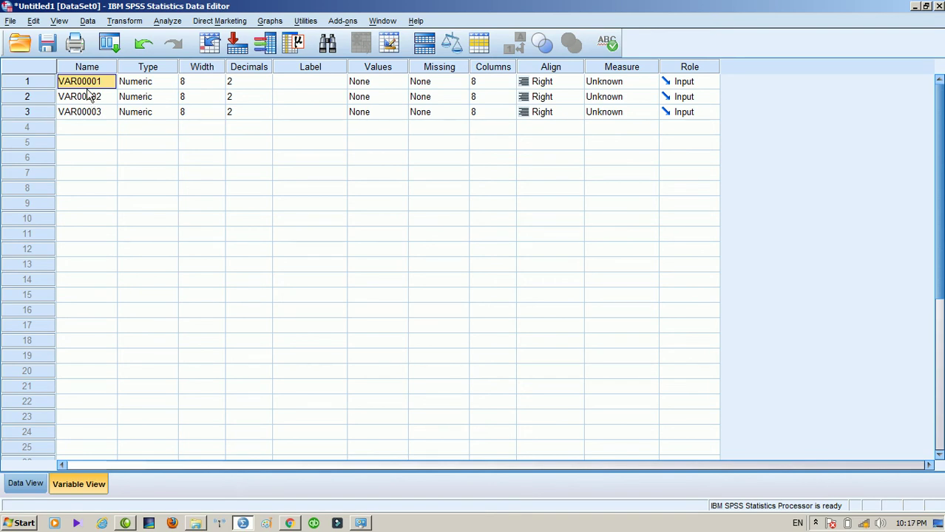
click(26, 483)
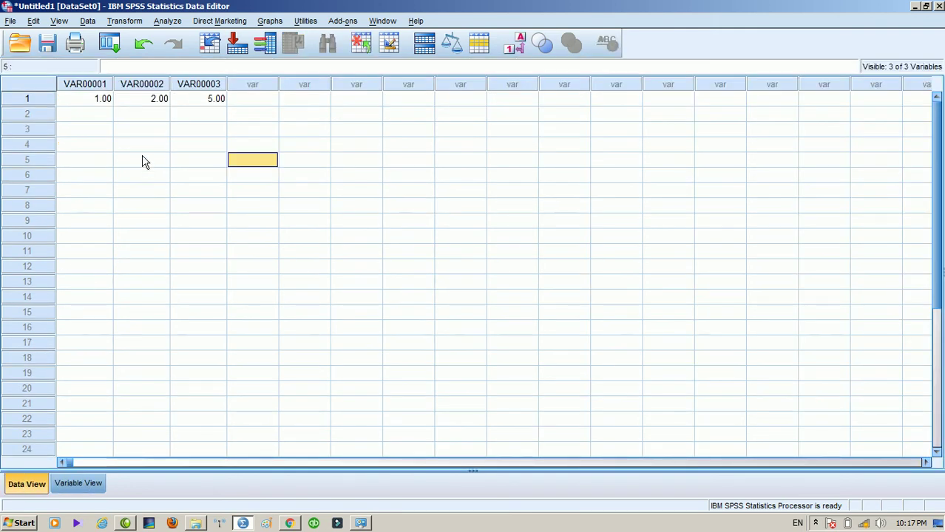
click(92, 105)
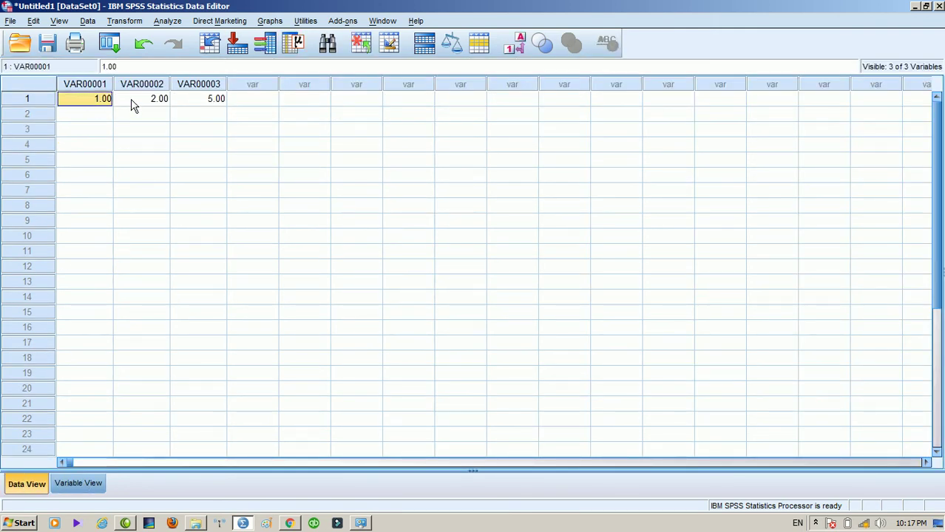
click(144, 104)
click(193, 109)
click(72, 484)
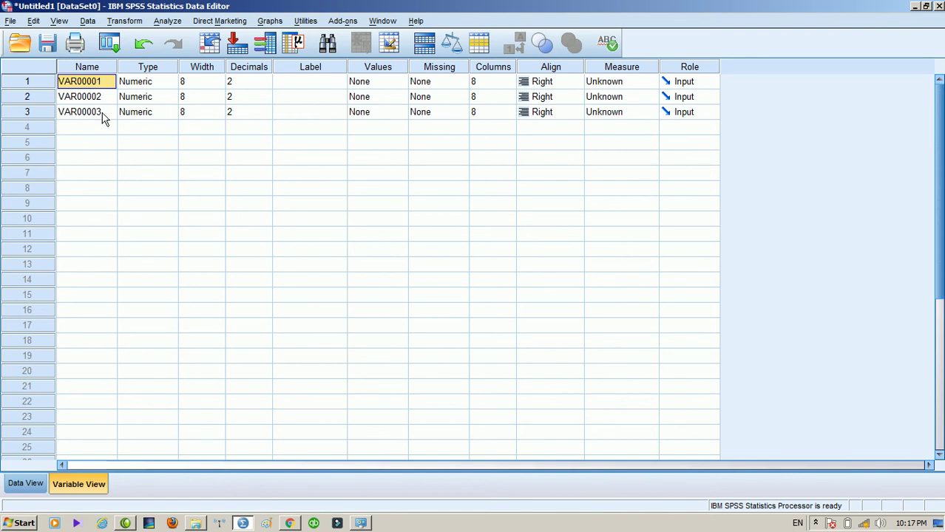
double_click(164, 87)
click(474, 349)
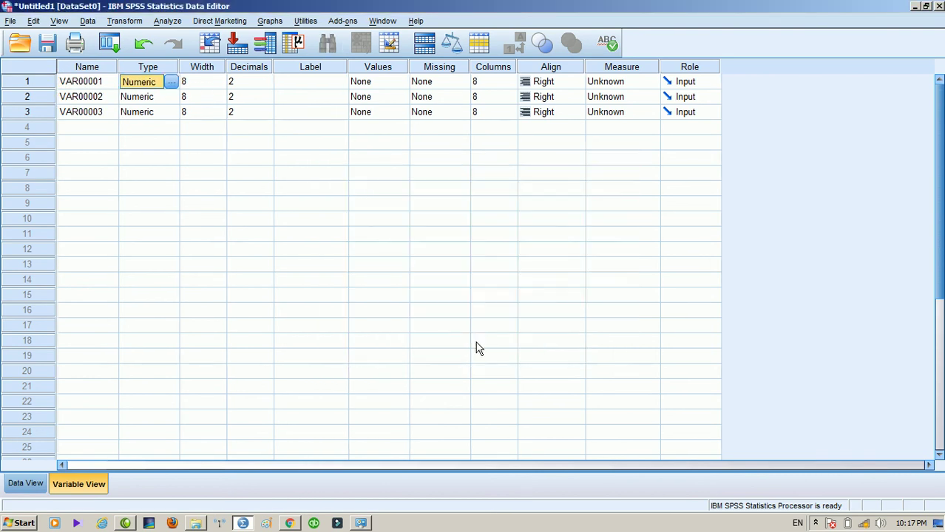
click(89, 84)
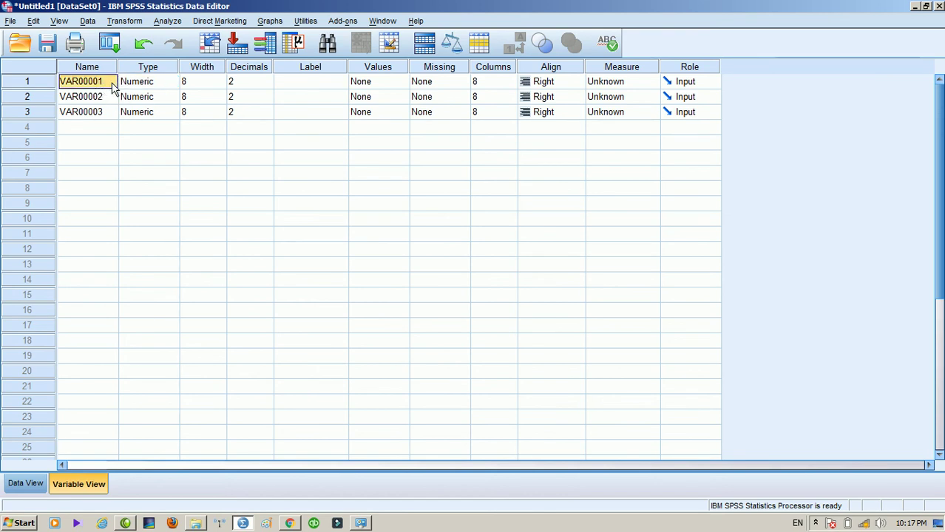
click(158, 87)
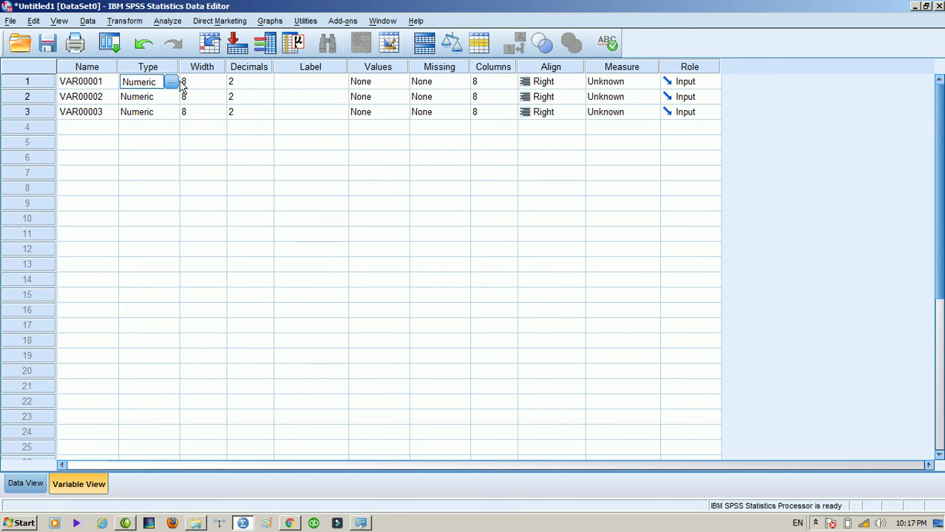
click(90, 98)
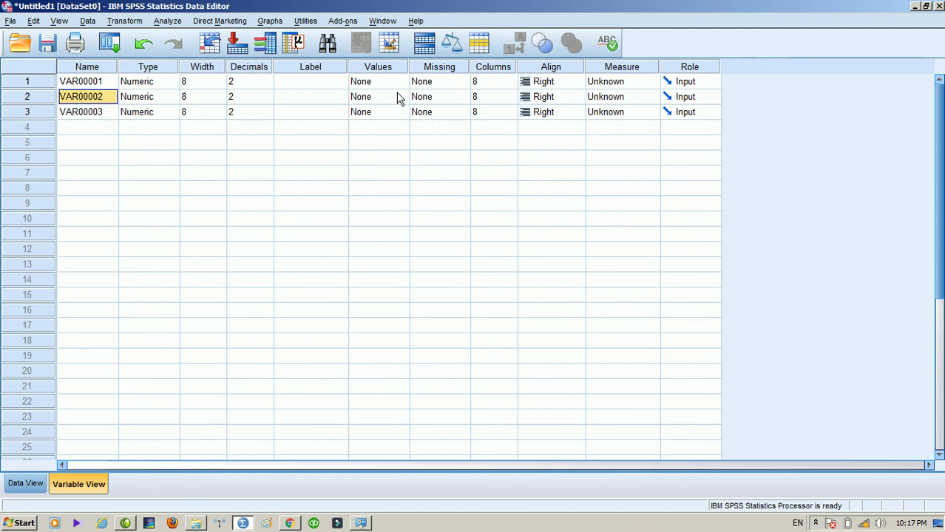
Step: Change the type of VAR00001 to String and check its value in the data sheet
click(158, 83)
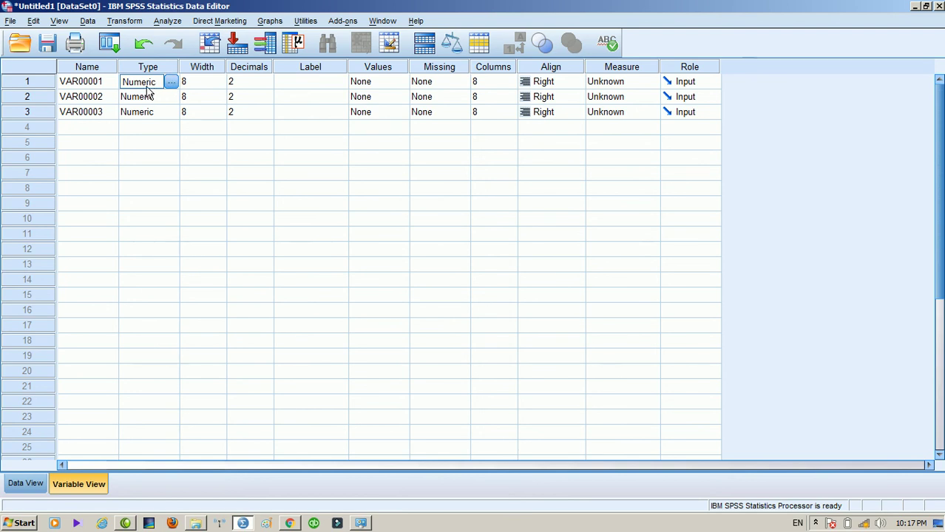
click(171, 83)
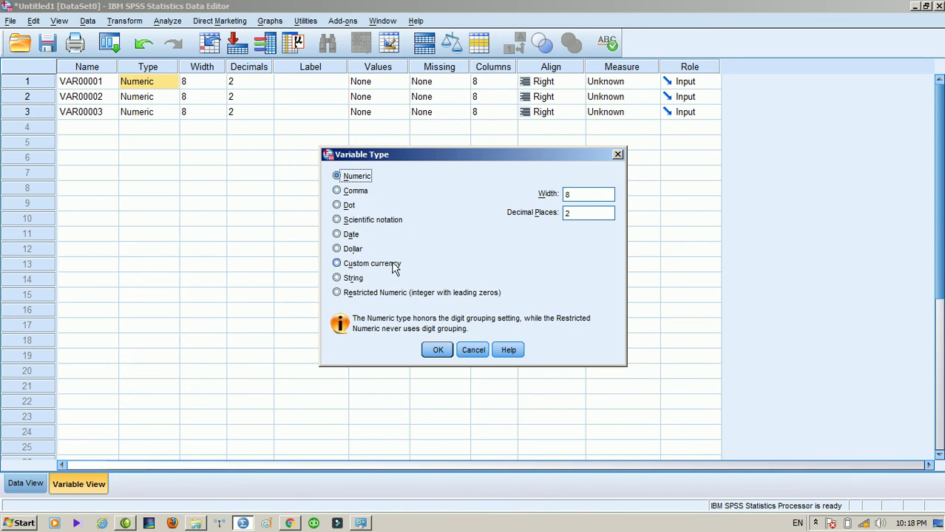
click(352, 280)
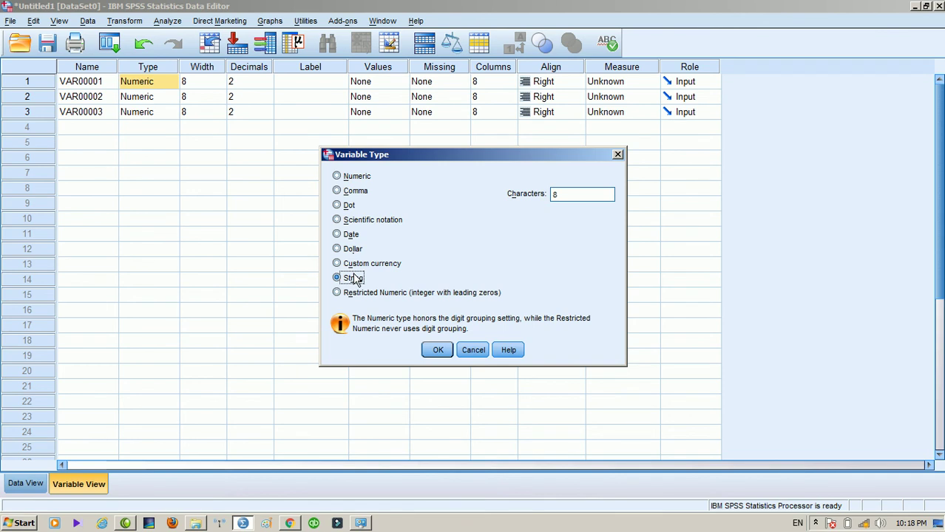
click(436, 350)
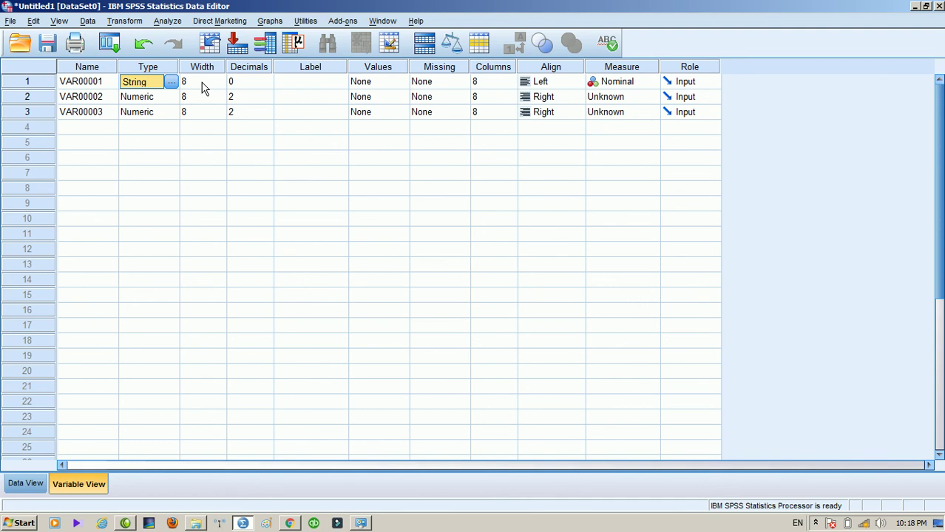
click(302, 86)
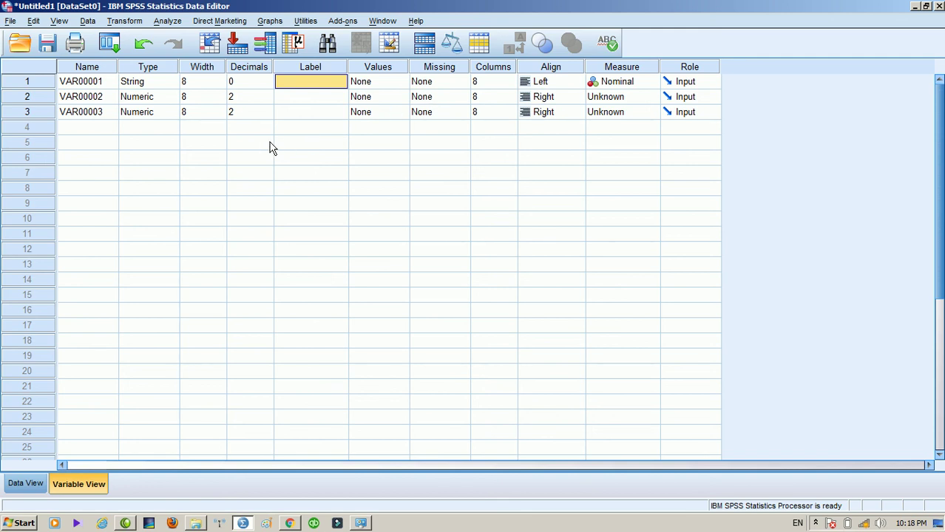
click(26, 484)
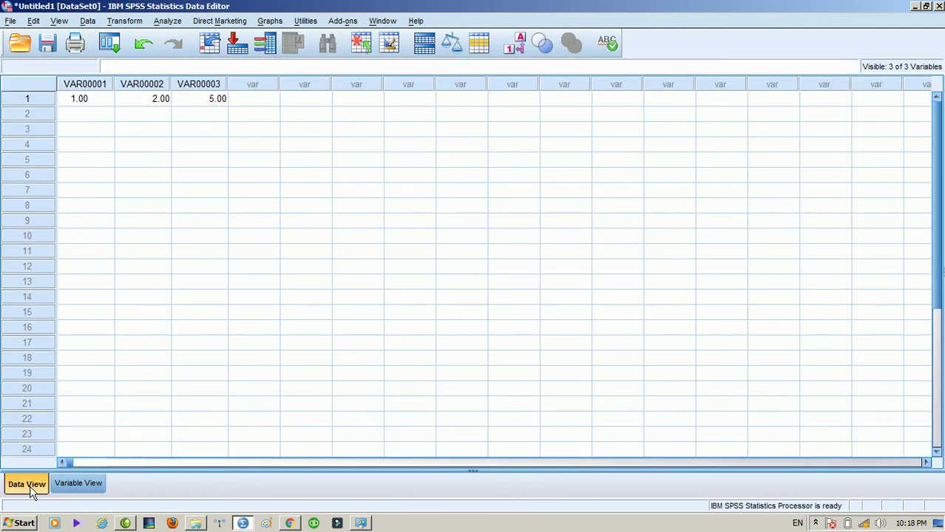
click(76, 485)
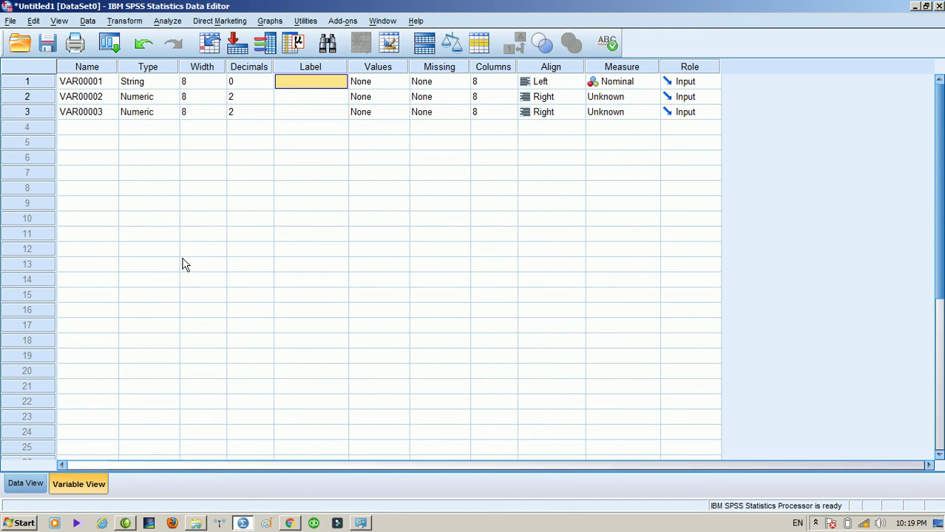
Step: Save the dataset as ABC in SPSS Statistics format in the Documents folder and inspect the logged save command
click(55, 46)
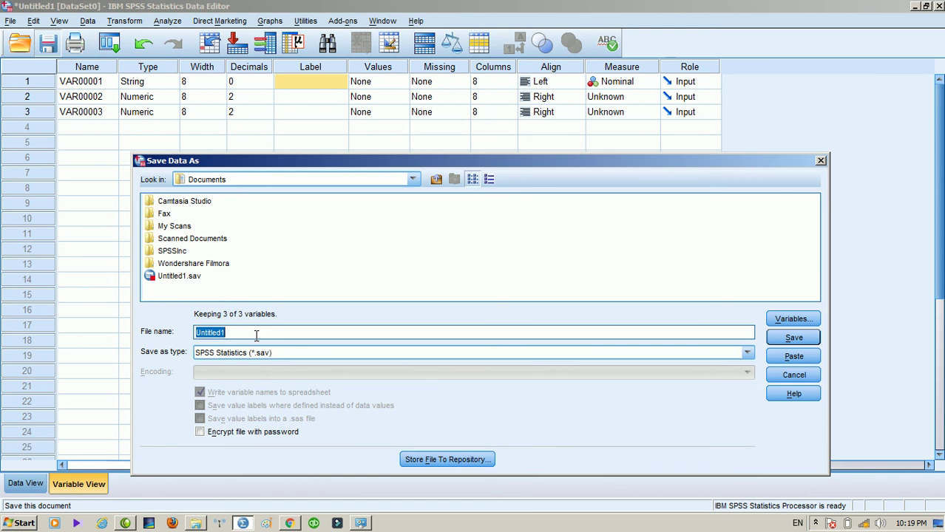
text(ABC)
click(785, 339)
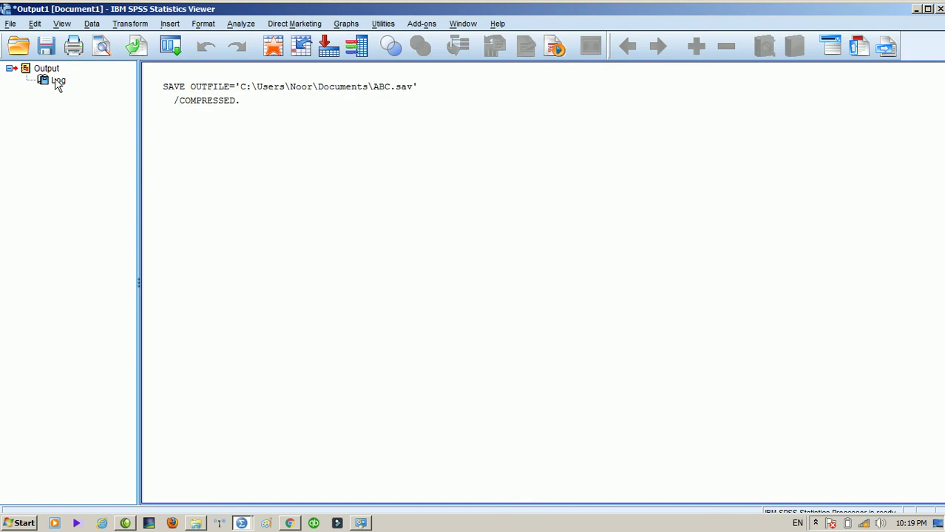
click(45, 69)
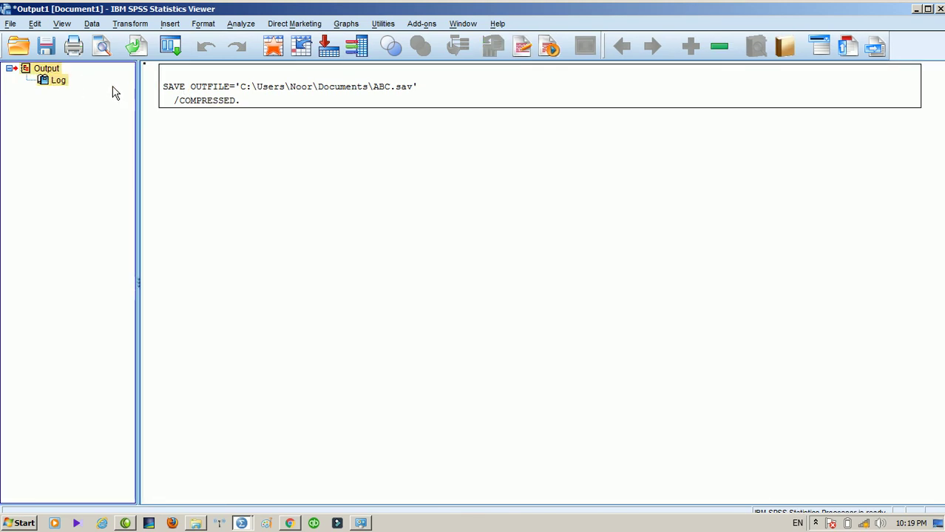
click(183, 103)
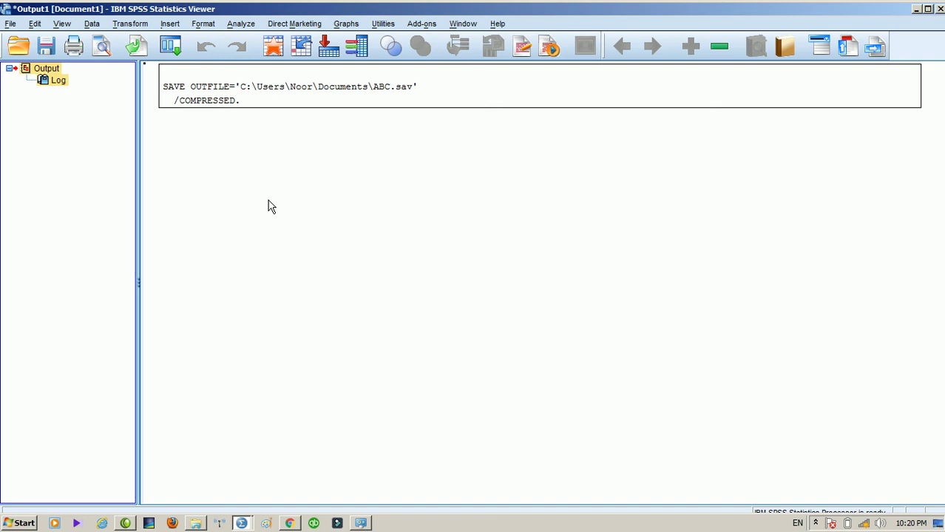
click(816, 524)
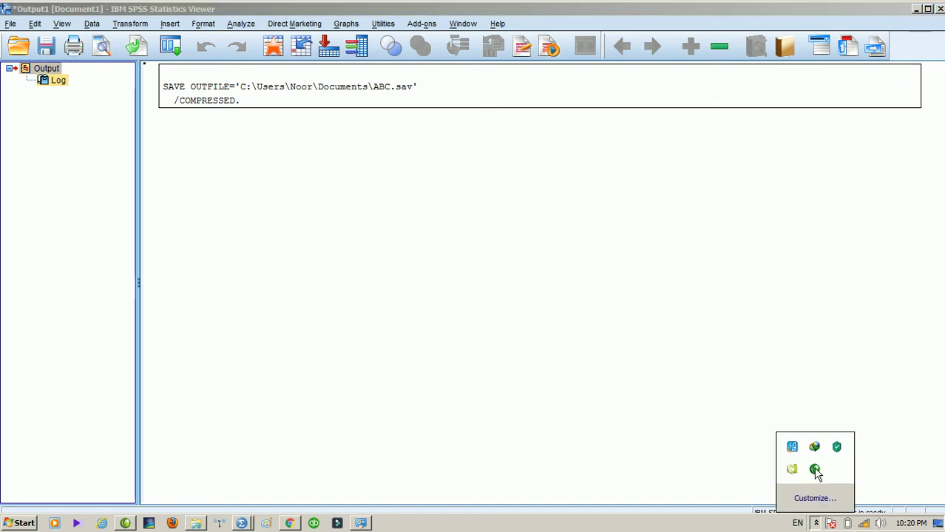